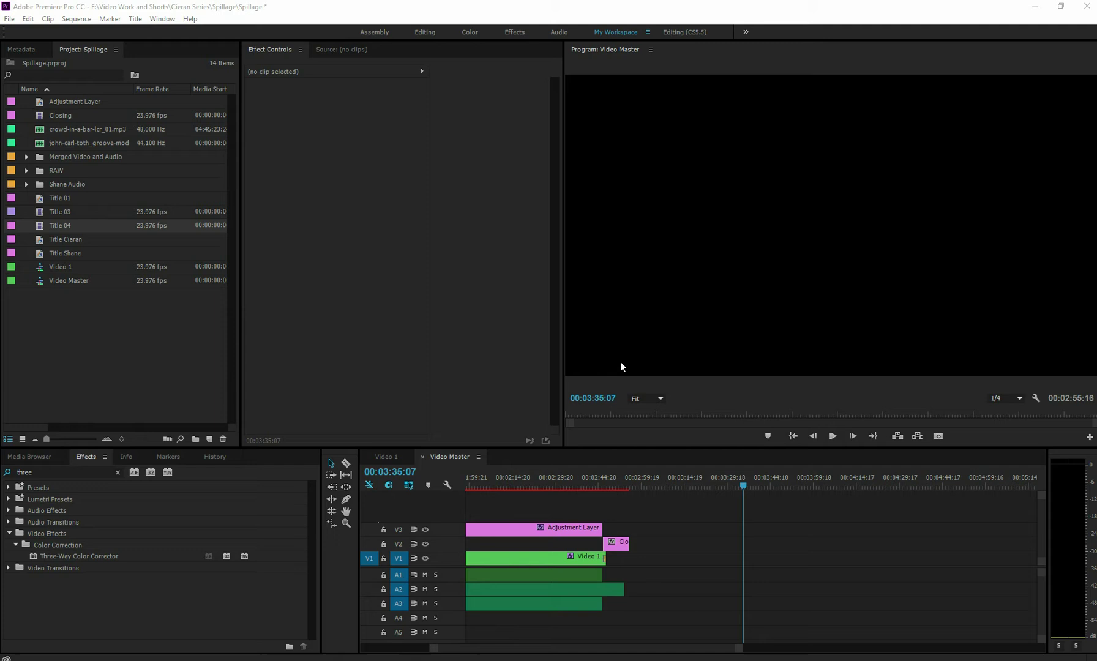
# Step: Preview the existing closing title in the Video Master sequence and park the playhead in the empty area past the last clip
pyautogui.click(581, 475)
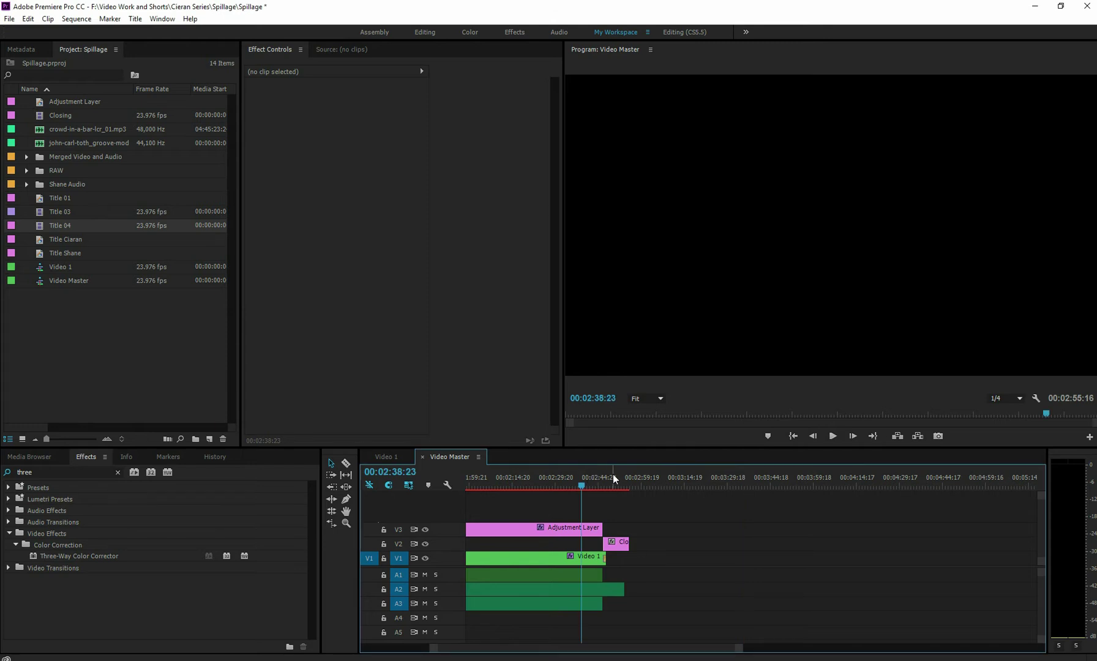
pyautogui.click(613, 474)
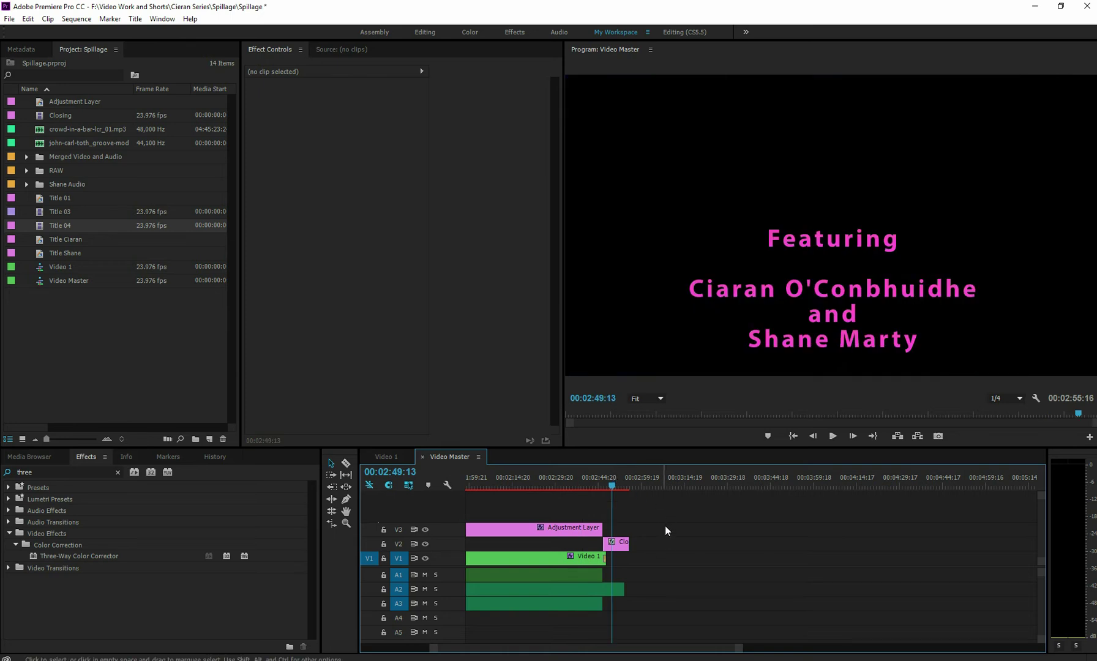
pyautogui.click(652, 476)
# Step: Create a new default still title named "end credits"
pyautogui.click(88, 352)
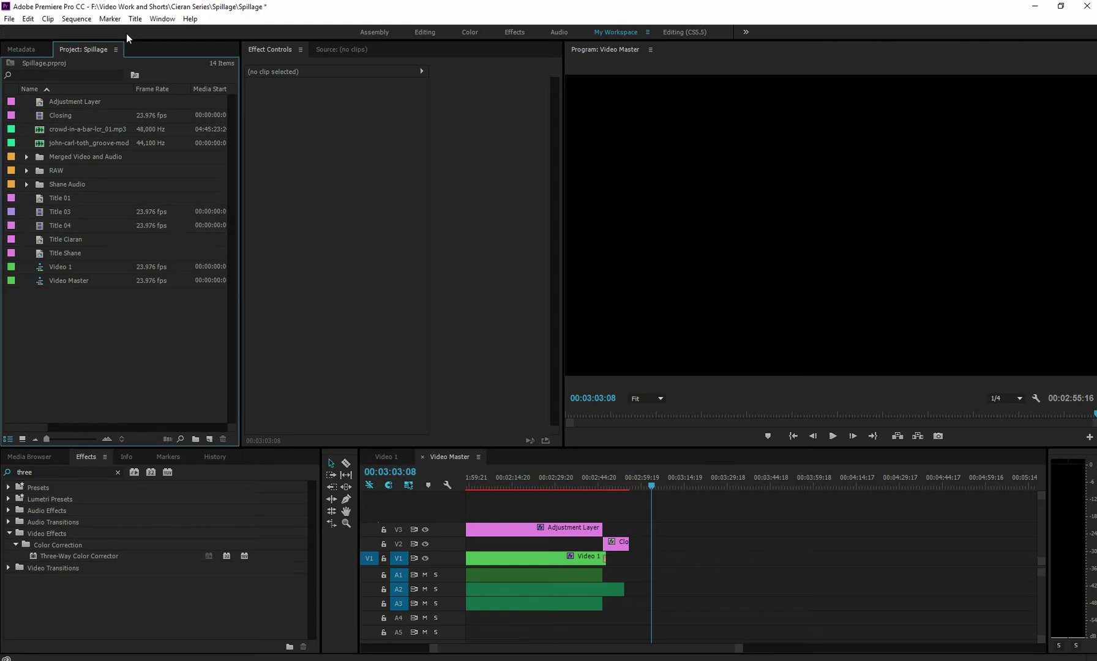
pyautogui.click(134, 18)
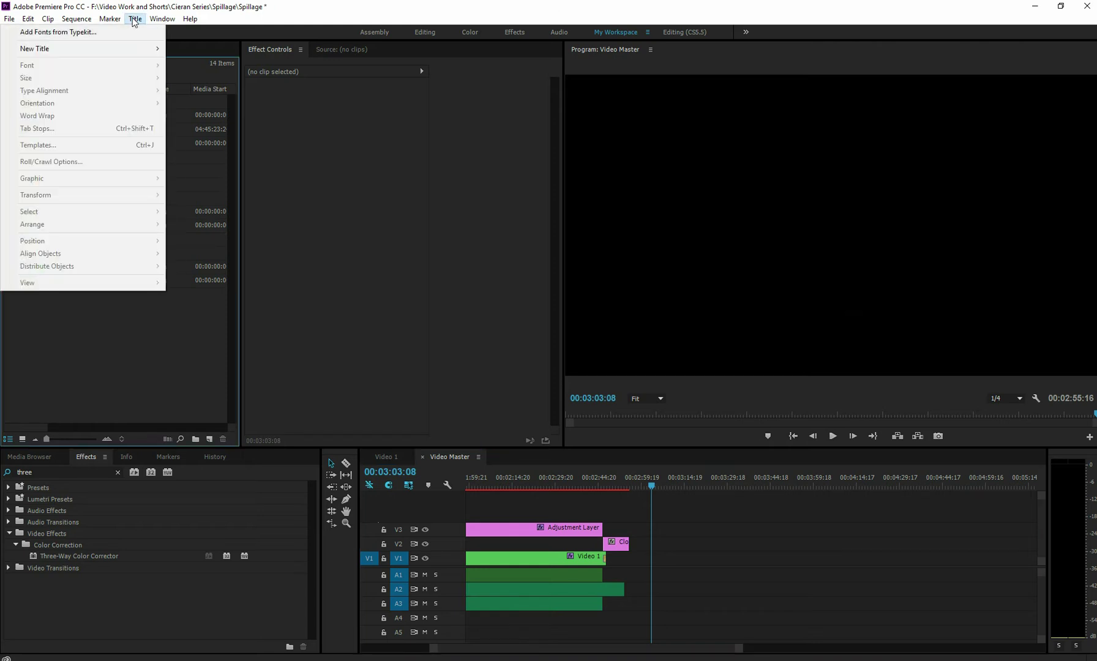
pyautogui.moveTo(128, 49)
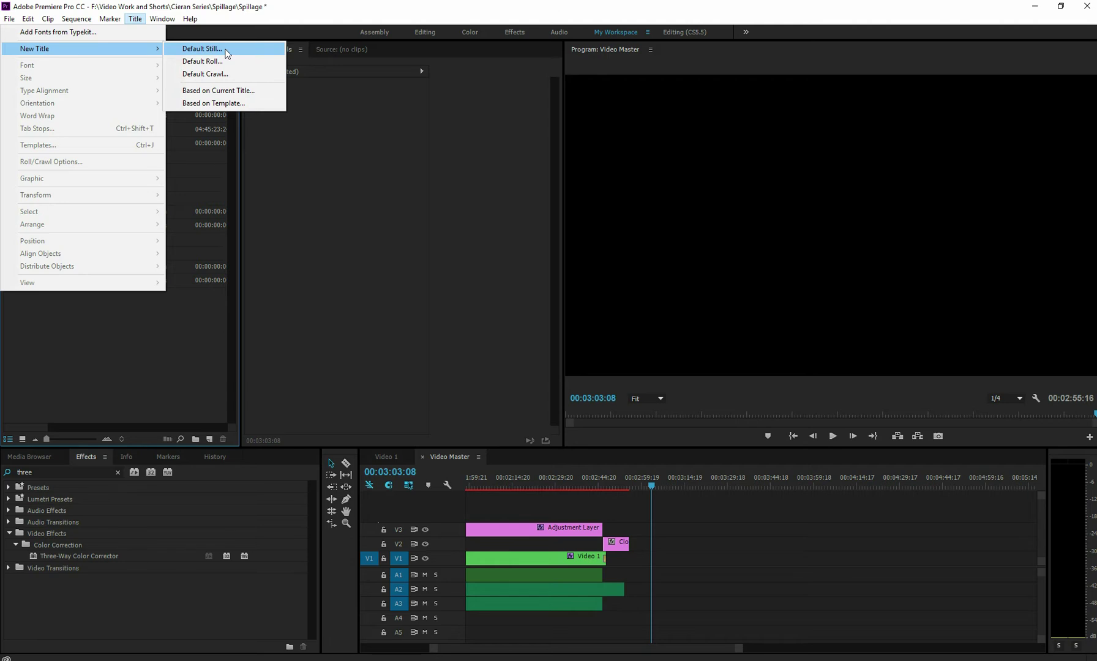
pyautogui.click(202, 49)
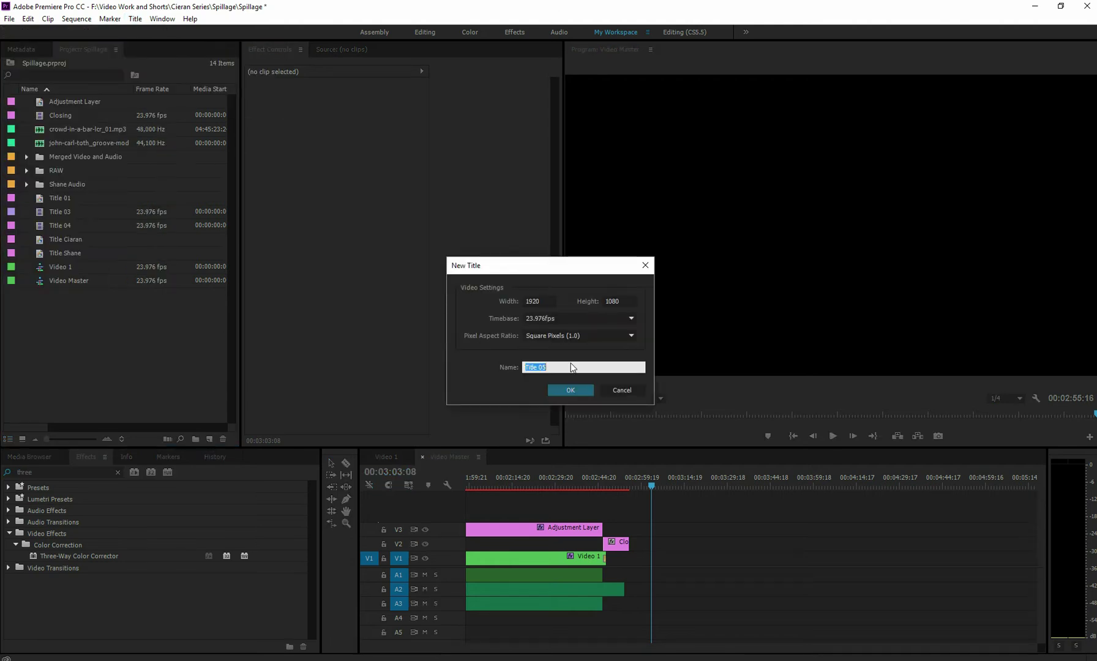
pyautogui.write('end credits')
pyautogui.click(573, 390)
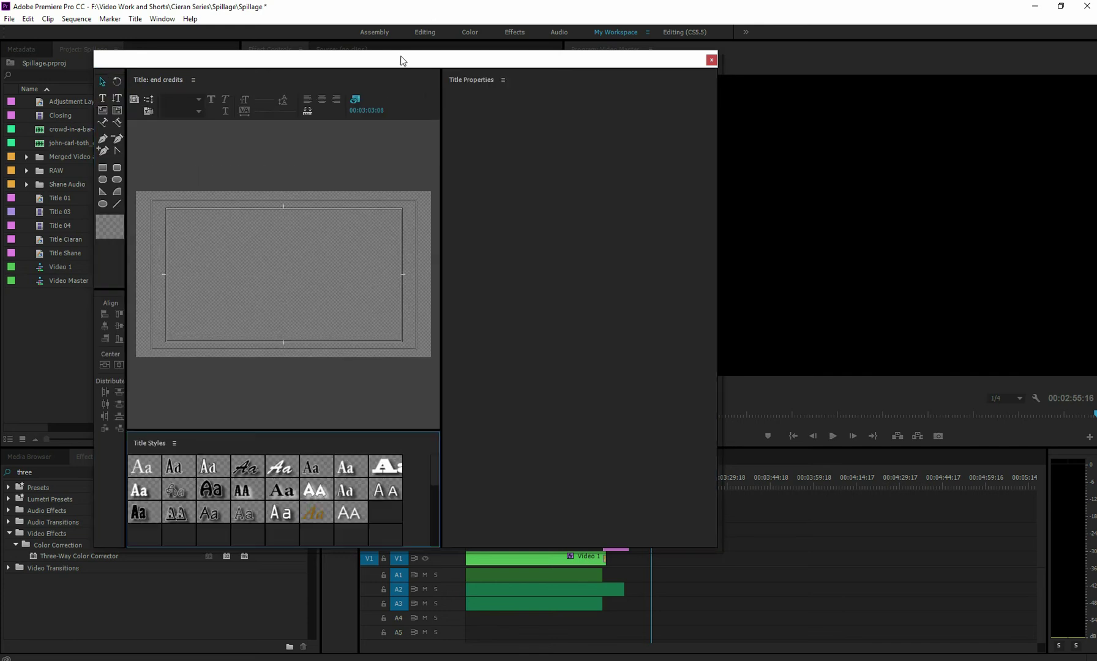
# Step: Start a text object in the upper-left part of the title canvas and set its font family to Arial
pyautogui.moveTo(391, 56); pyautogui.dragTo(524, 45)
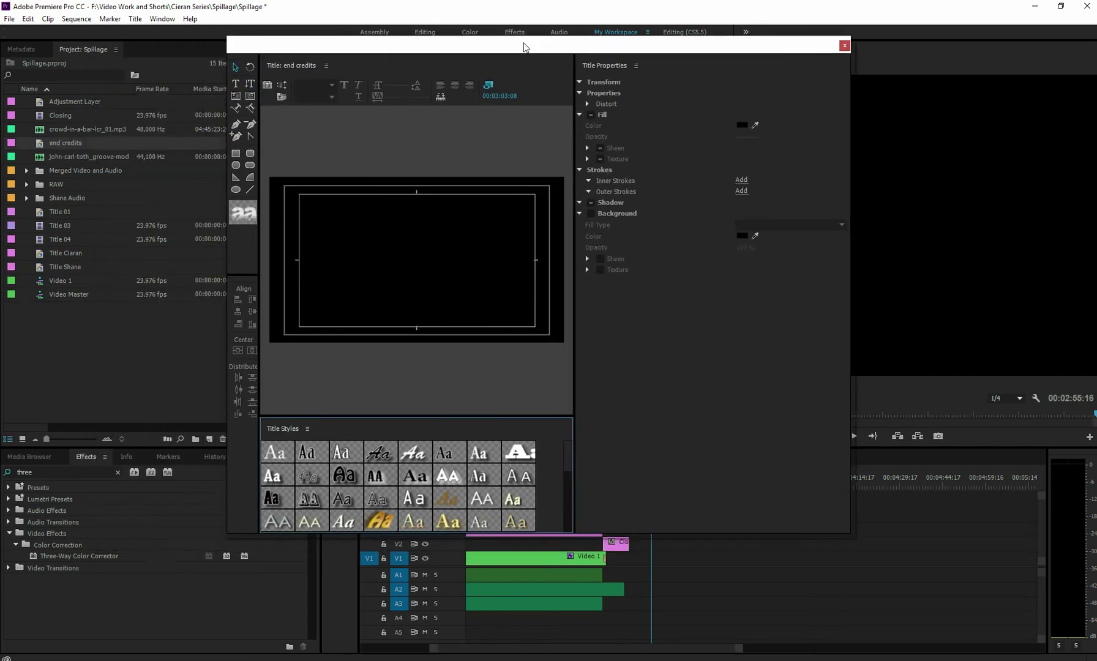
pyautogui.click(236, 85)
pyautogui.click(345, 228)
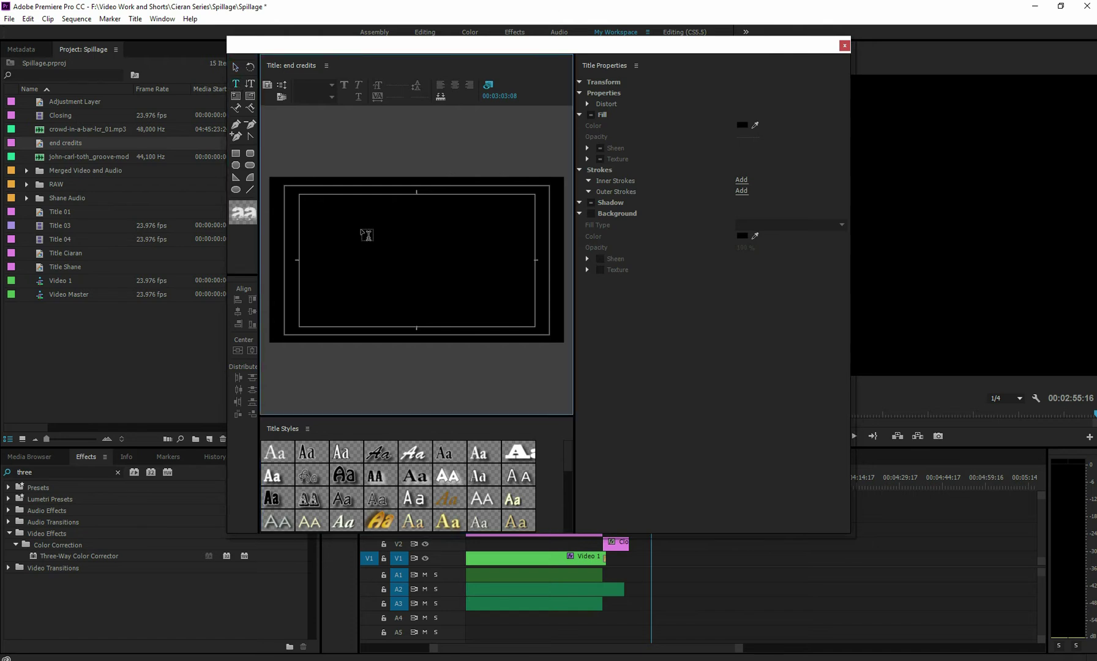
pyautogui.click(823, 187)
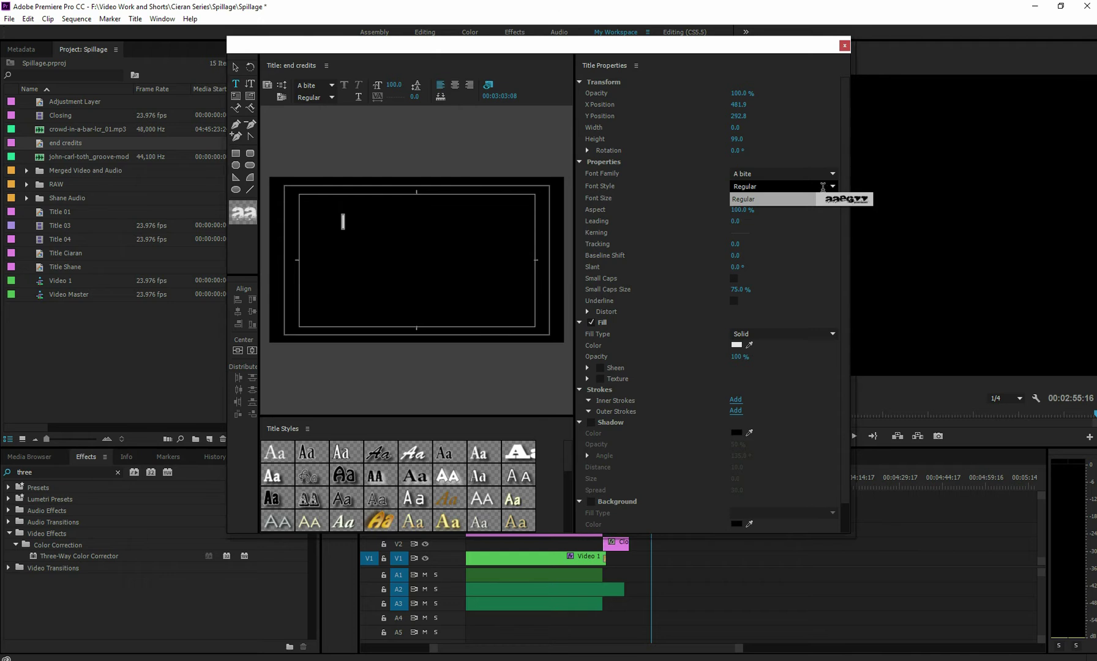
pyautogui.click(770, 173)
pyautogui.click(834, 175)
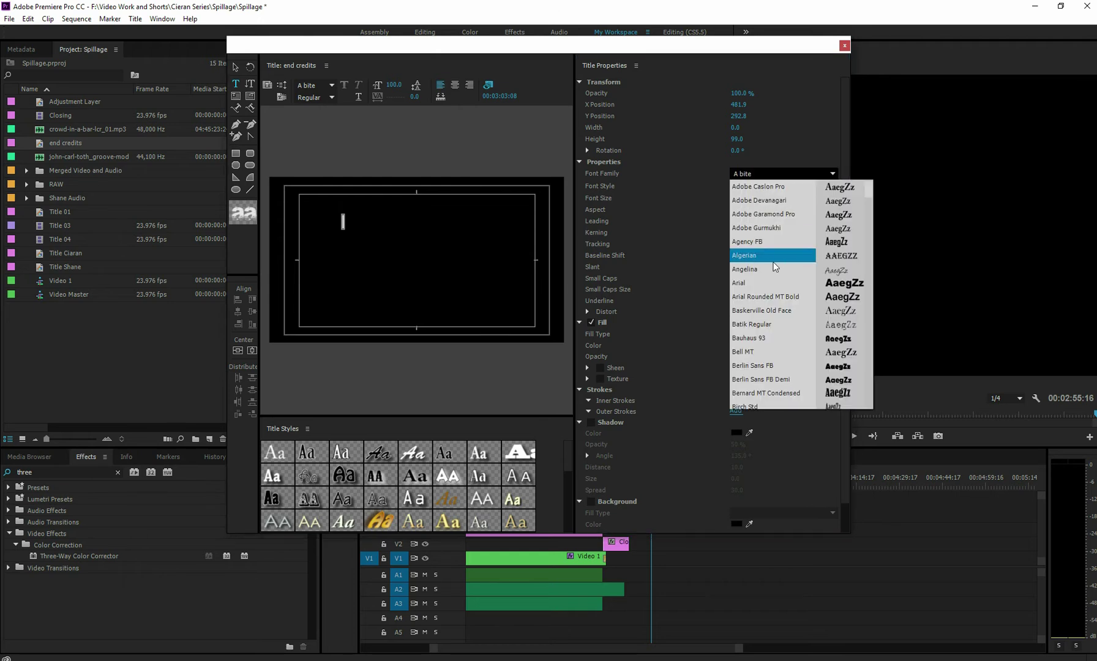
pyautogui.click(763, 282)
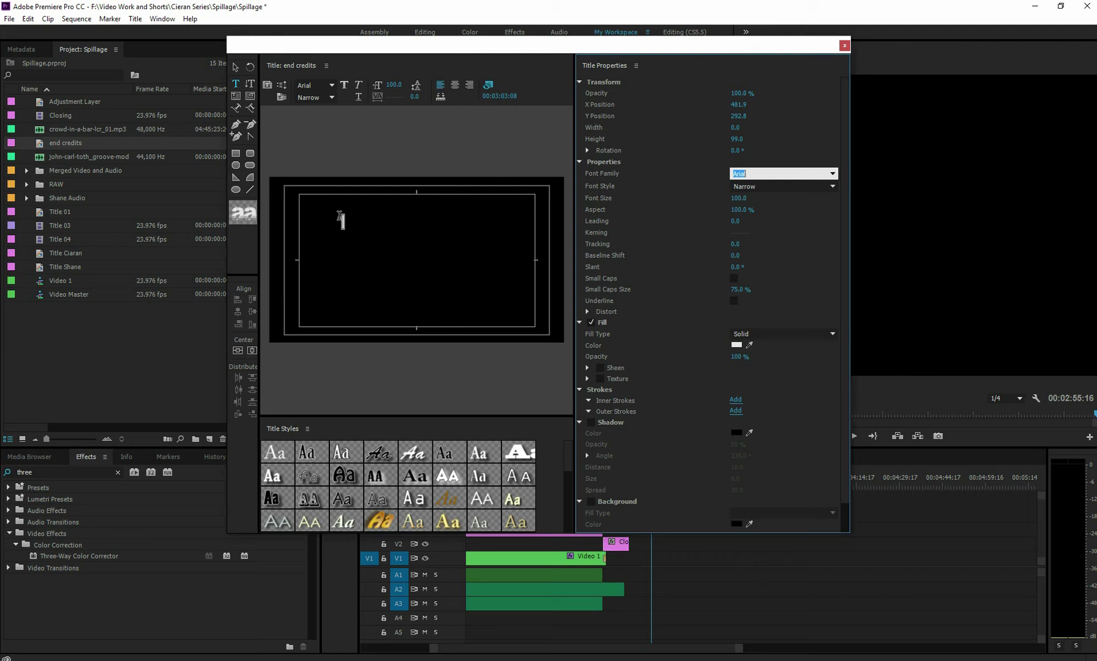
pyautogui.click(359, 231)
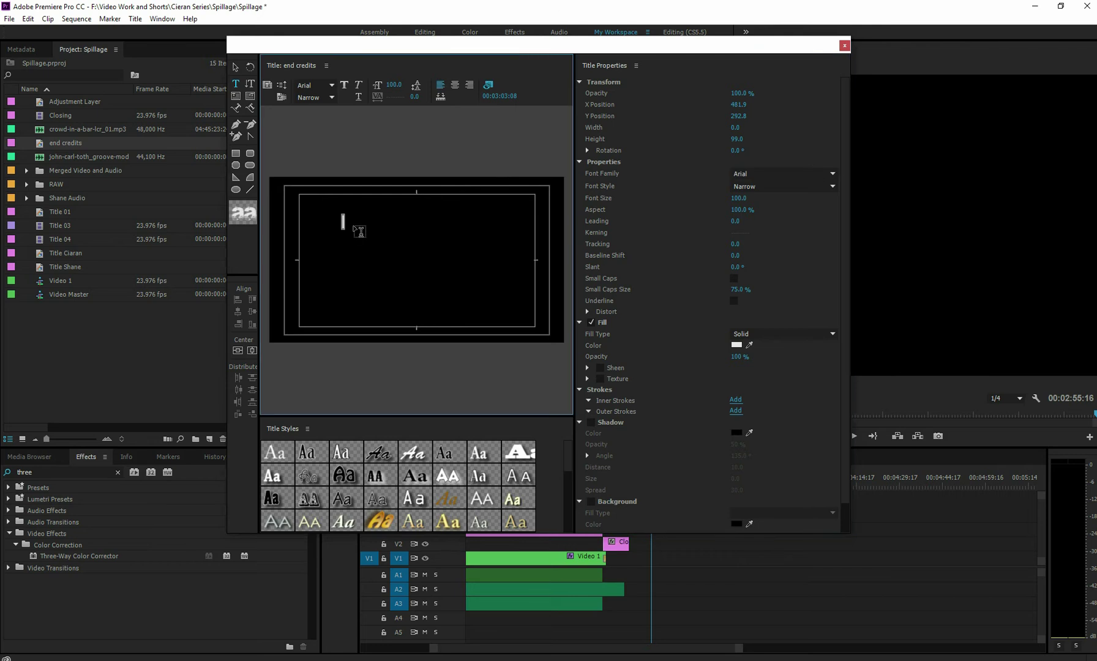
# Step: Enter the first two credit lines, "These are the end credit" and "tthey will scroll", separated by a blank line
pyautogui.write('These a')
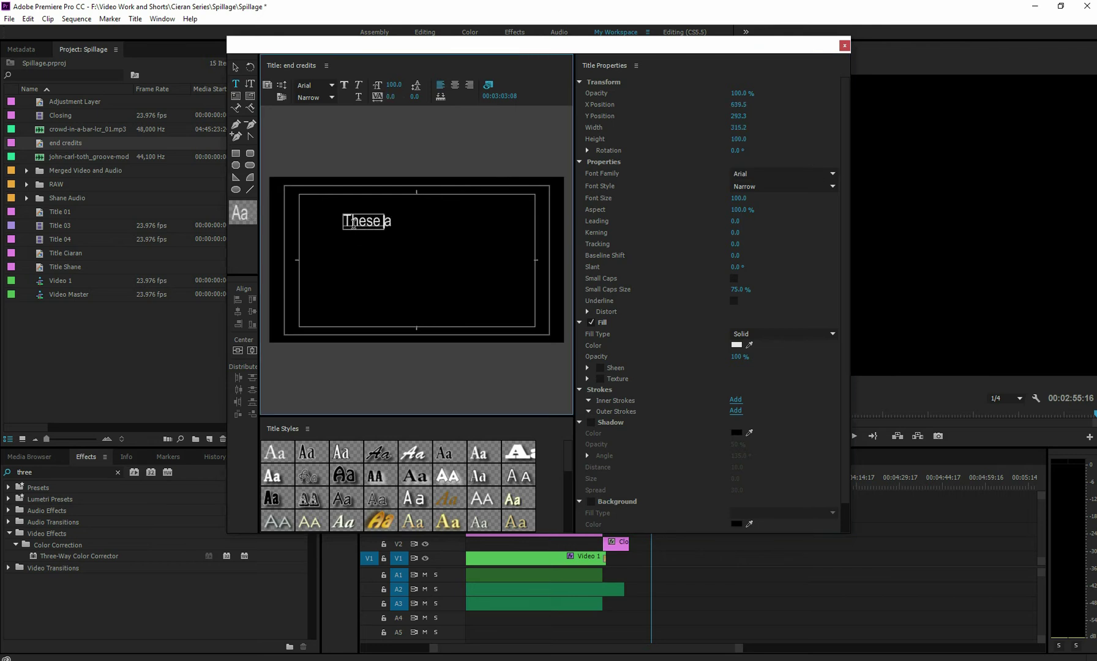
pyautogui.write('re the e nd credit')
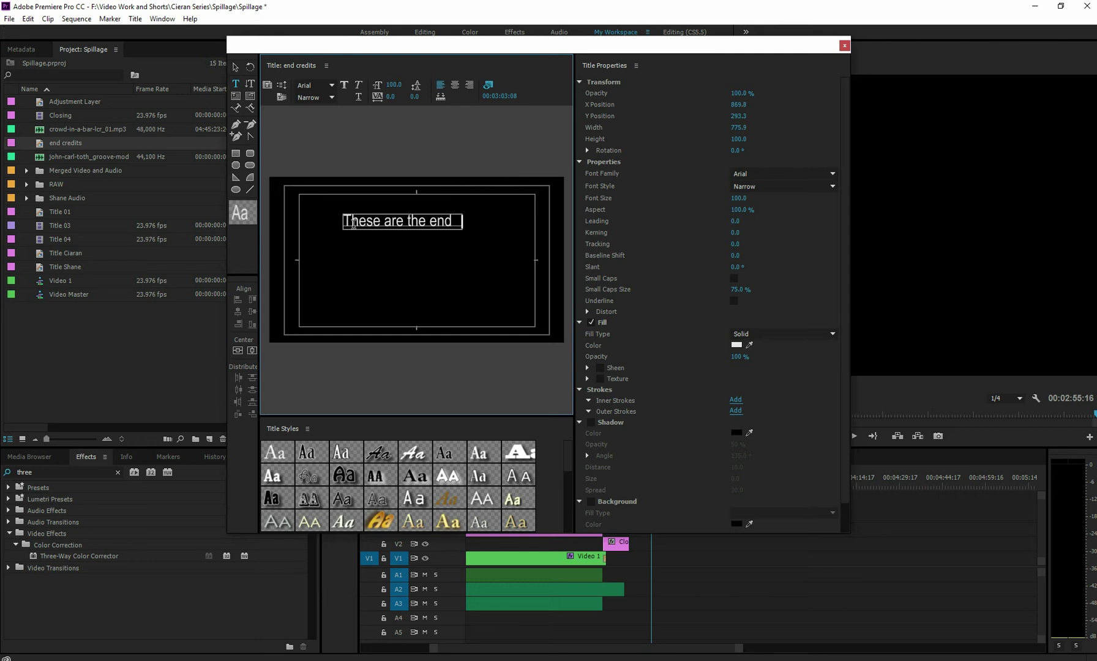
pyautogui.press('Return')
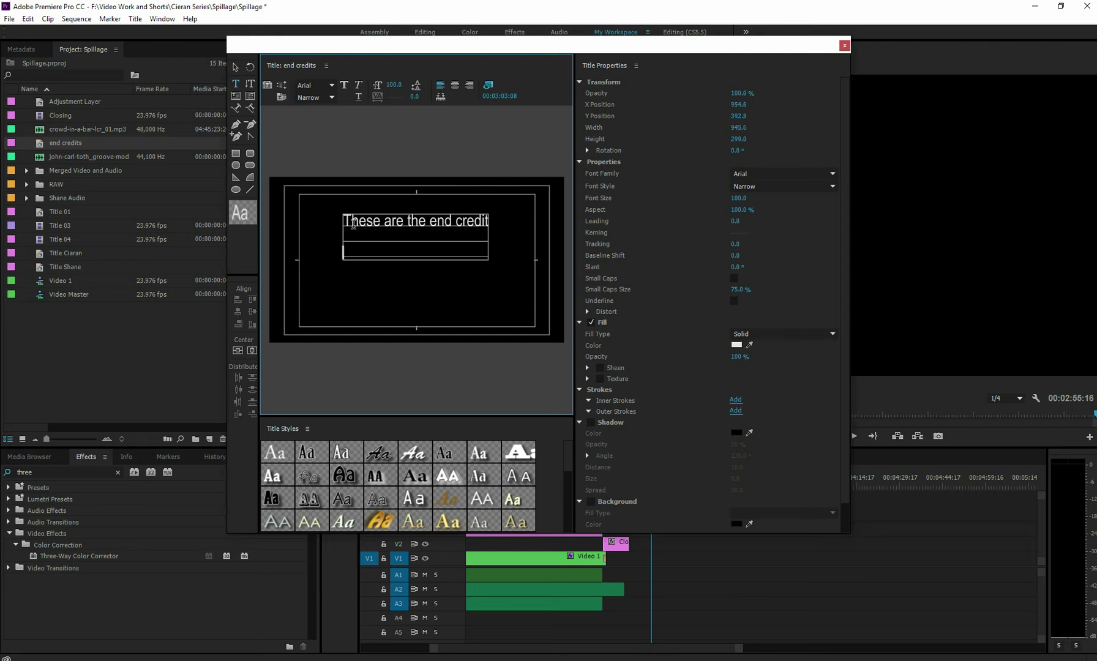
pyautogui.write('thqt')
pyautogui.press('BackSpace')
pyautogui.press('BackSpace')
pyautogui.press('BackSpace')
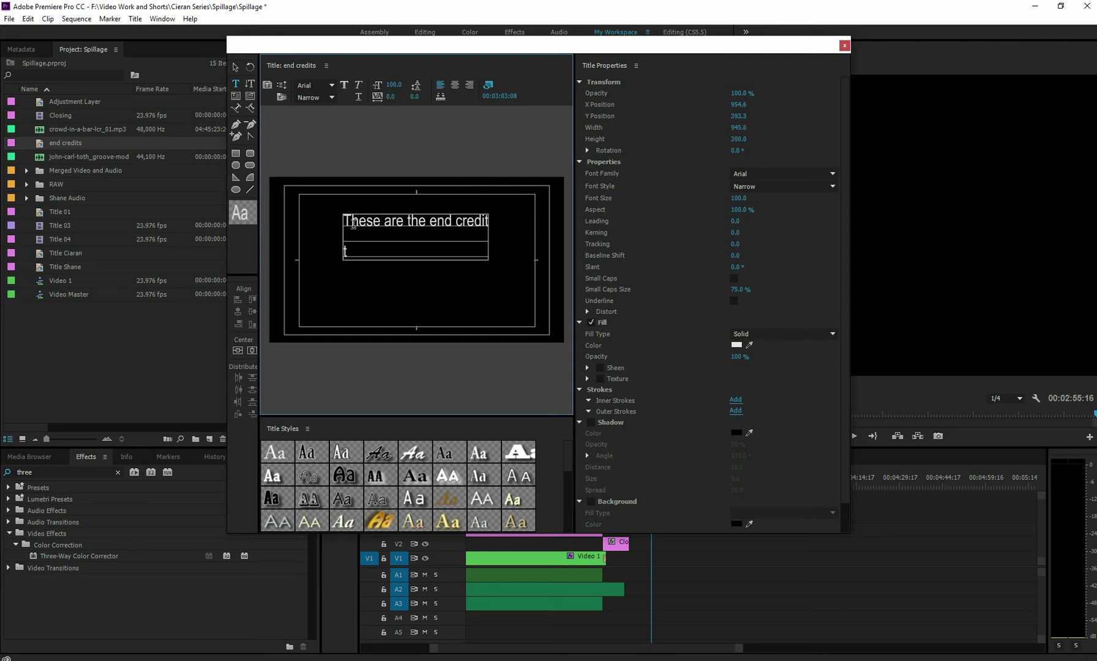
pyautogui.write('they will scroll')
pyautogui.press('Return')
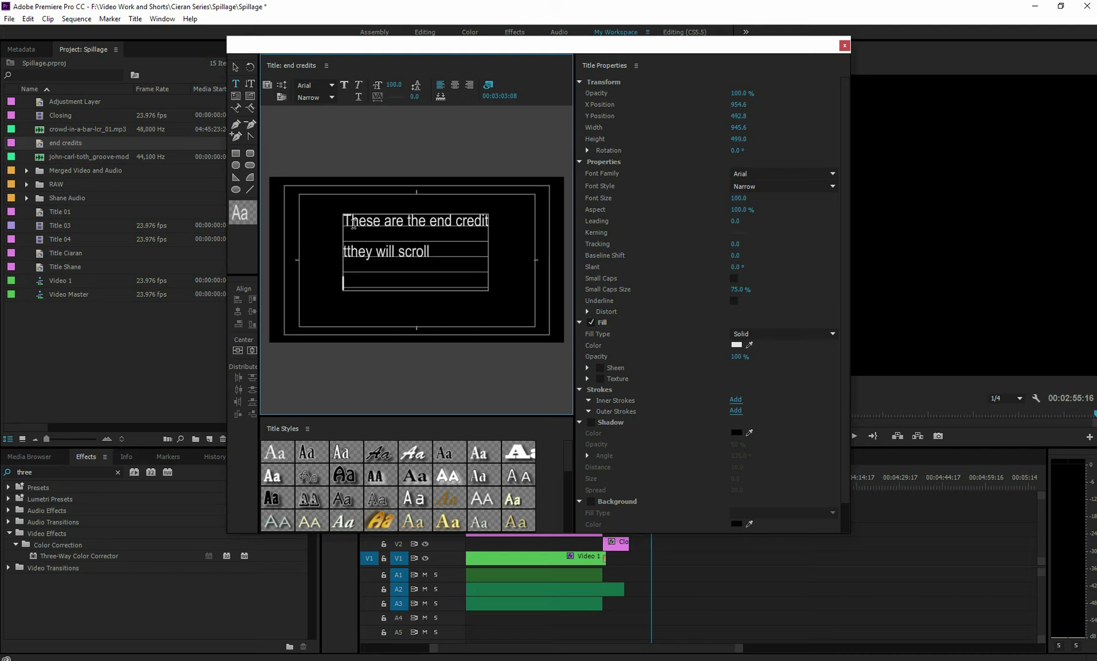
# Step: Add the third credit line "from the bottom to the top"
pyautogui.write('from the b ')
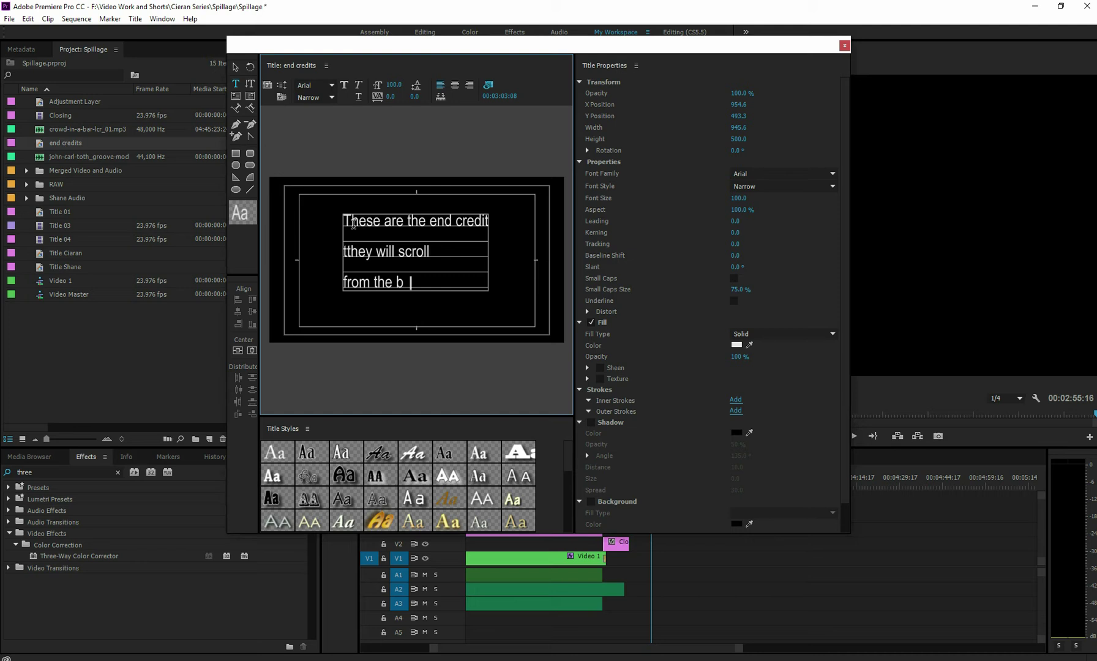
pyautogui.write('ottom to tjhe')
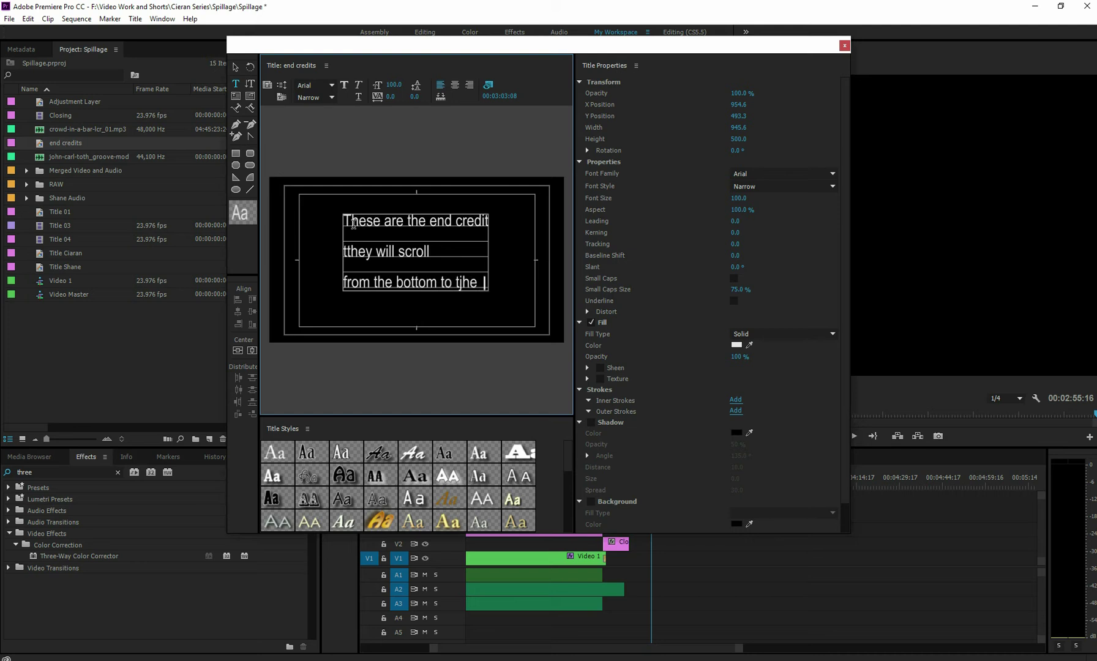
pyautogui.press('BackSpace')
pyautogui.press('BackSpace')
pyautogui.press('BackSpace')
pyautogui.press('BackSpace')
pyautogui.press('BackSpace')
pyautogui.write('the top')
pyautogui.press('Return')
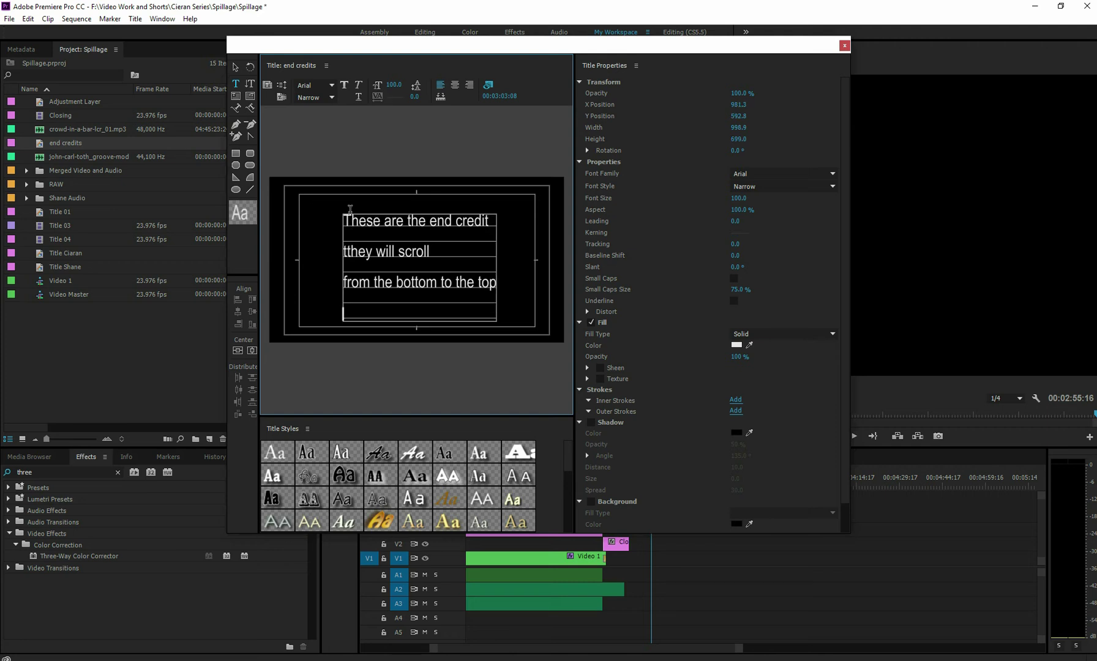
# Step: Centre the text block vertically and horizontally in the frame and centre-align its lines
pyautogui.click(238, 355)
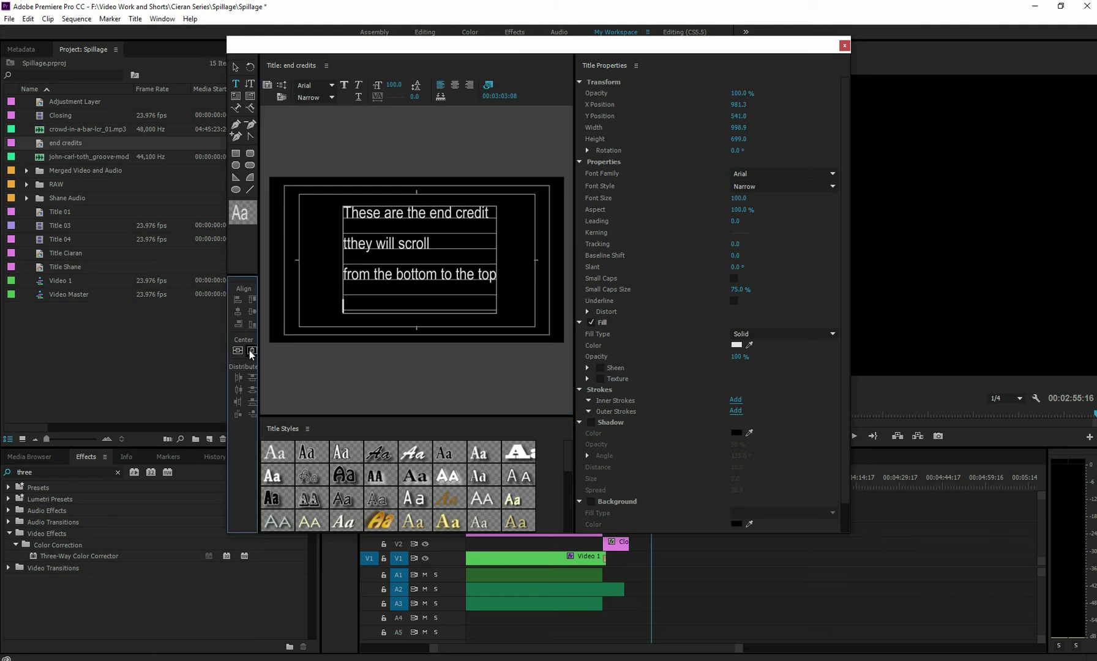
pyautogui.click(251, 352)
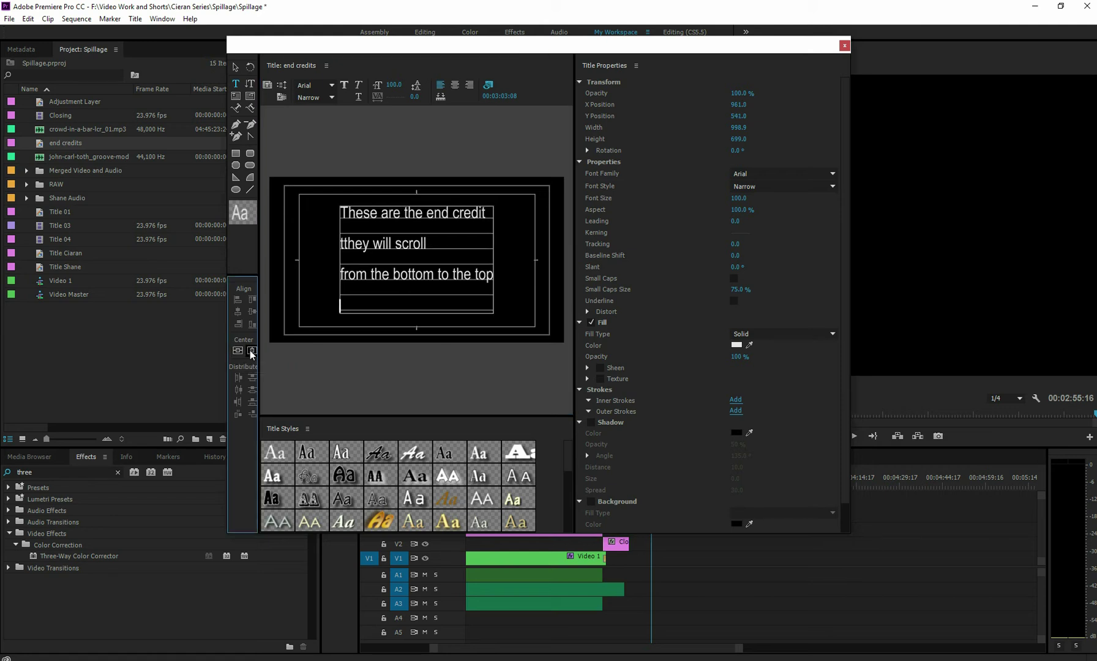
pyautogui.click(454, 87)
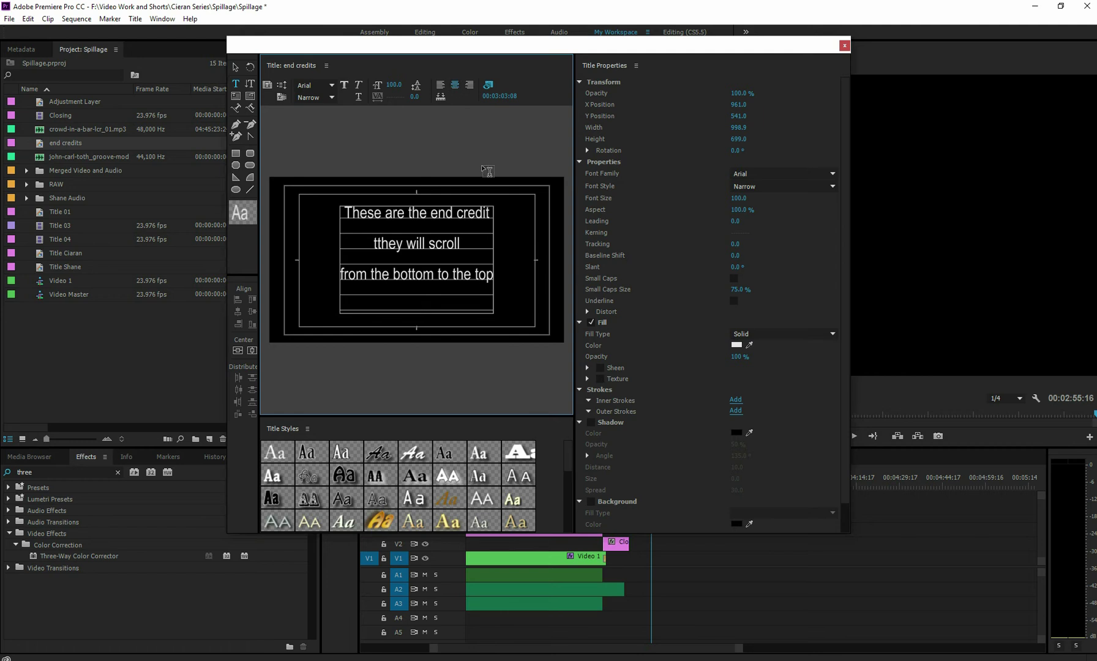
# Step: Delete the trailing empty lines from the text and re-centre the block vertically in the frame
pyautogui.press('BackSpace')
pyautogui.press('BackSpace')
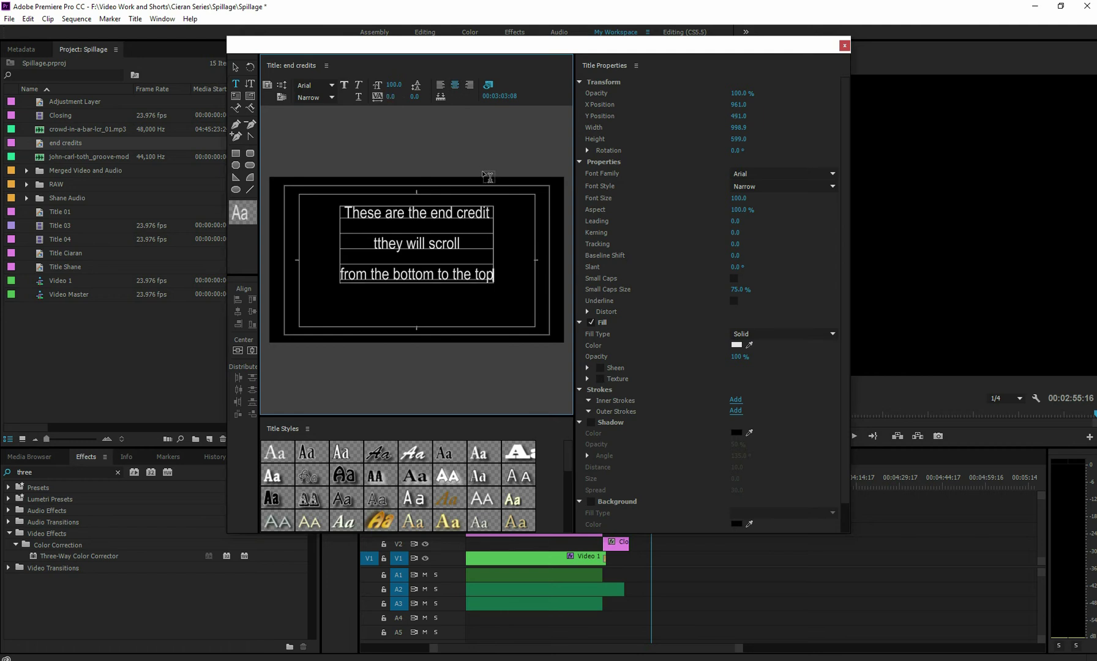
pyautogui.click(240, 352)
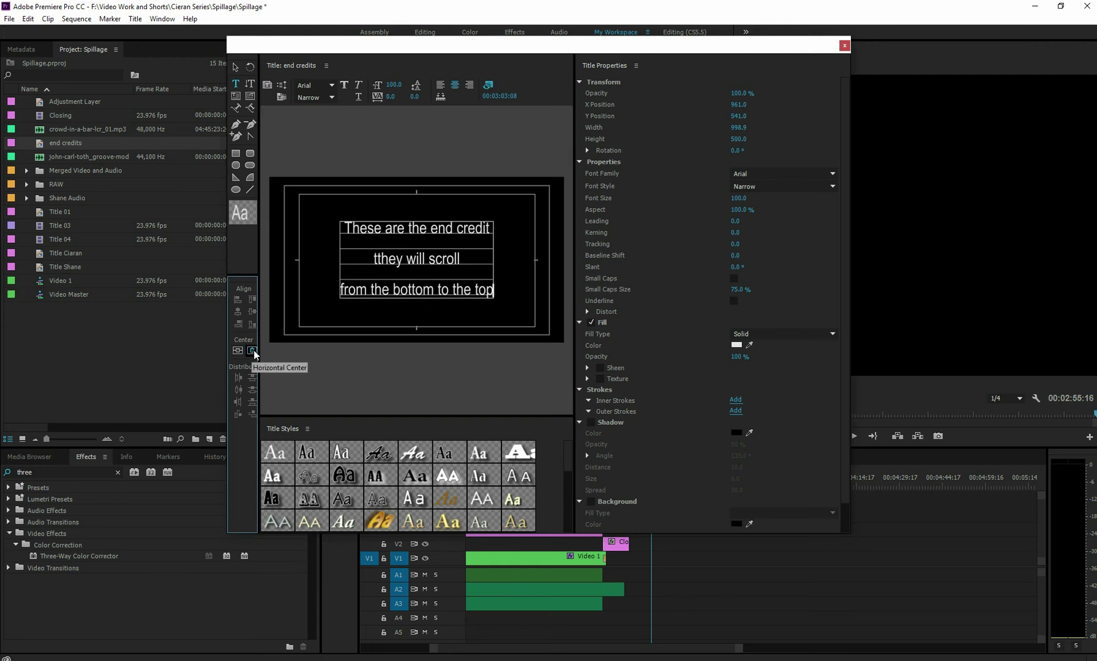
pyautogui.click(282, 85)
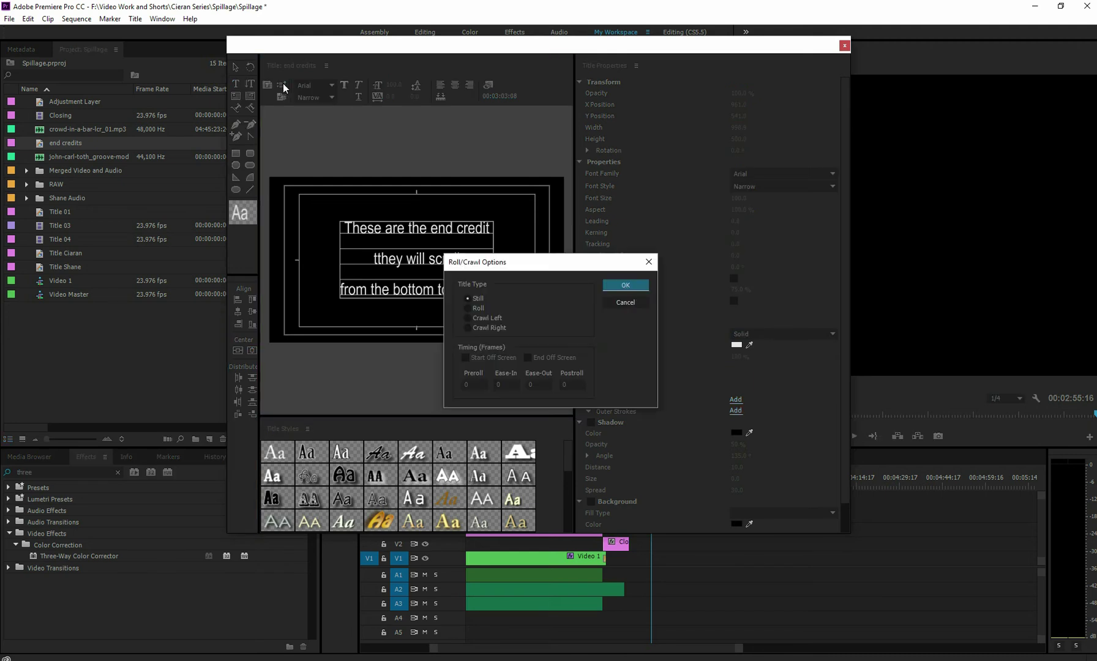
pyautogui.moveTo(518, 267); pyautogui.dragTo(514, 214)
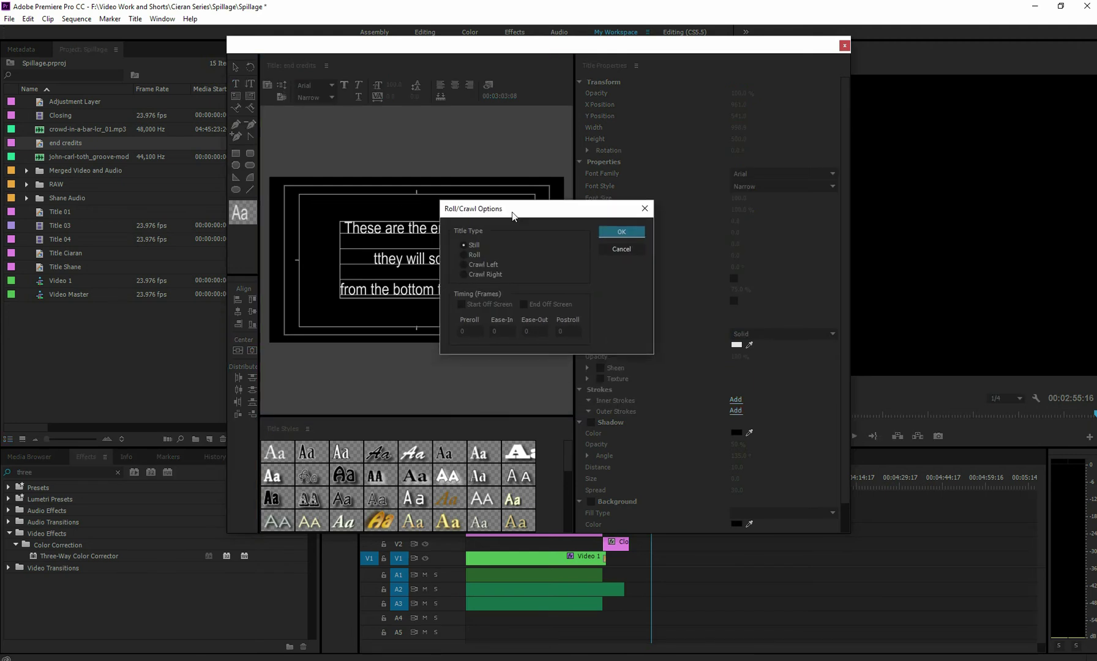
pyautogui.click(464, 255)
pyautogui.click(613, 234)
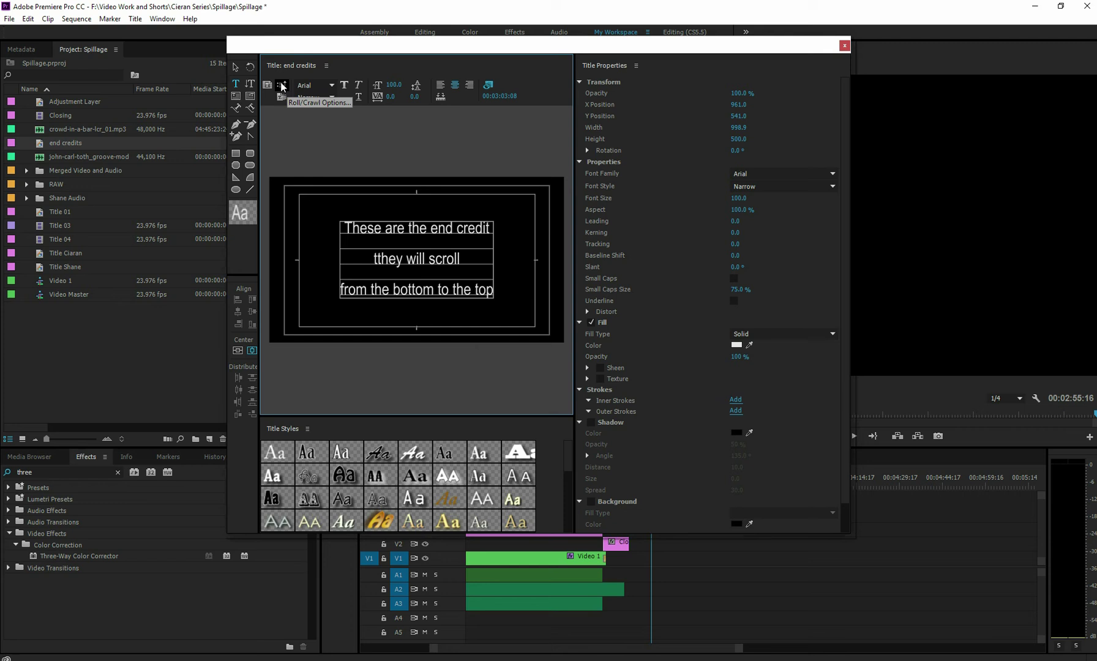
# Step: Set the title type to Roll with Start Off Screen enabled in the roll/crawl options
pyautogui.click(282, 87)
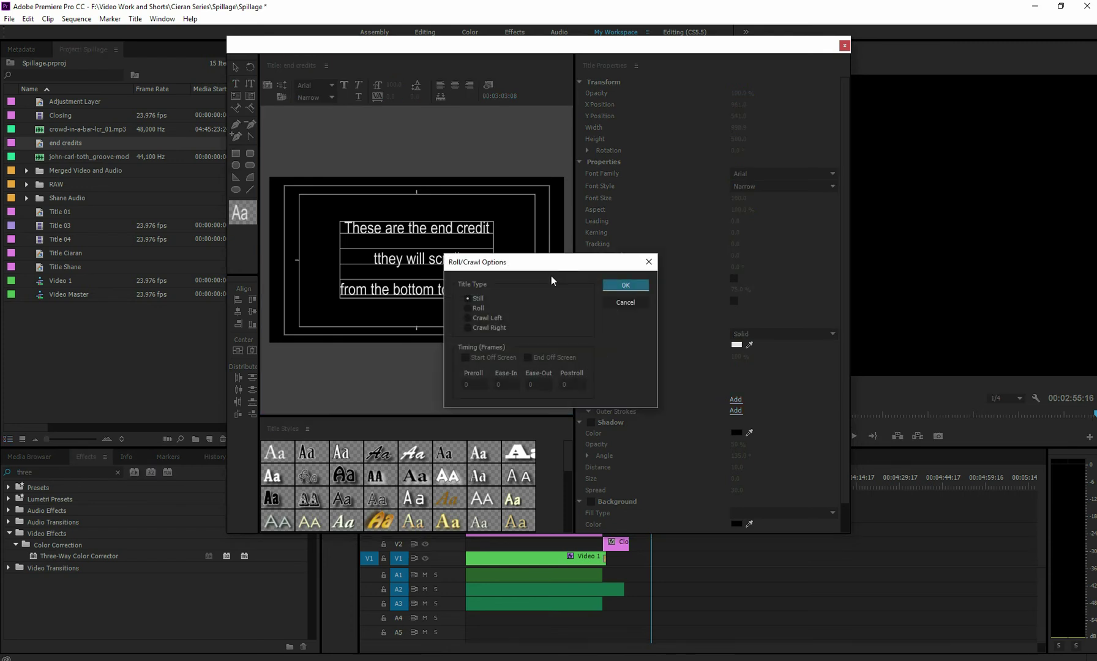
pyautogui.click(469, 309)
pyautogui.click(468, 357)
pyautogui.click(528, 358)
pyautogui.click(466, 358)
pyautogui.click(569, 386)
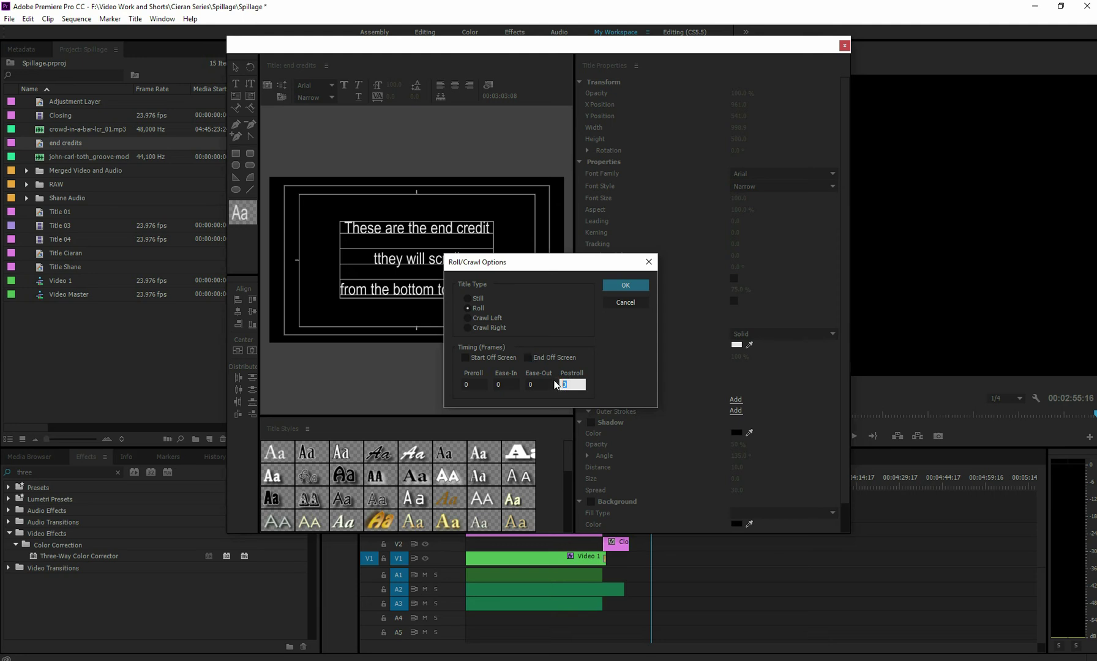
pyautogui.click(466, 359)
pyautogui.click(507, 385)
pyautogui.click(614, 283)
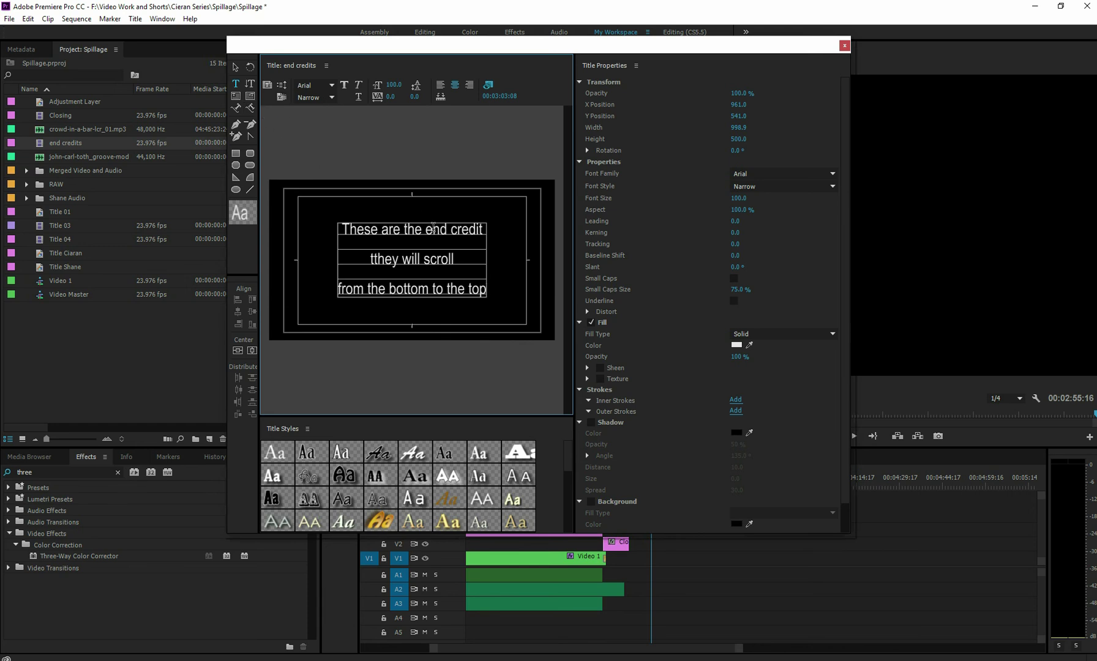
# Step: Move the Closing title further along V2 and place the end credits title in its spot right after the main video
pyautogui.click(844, 45)
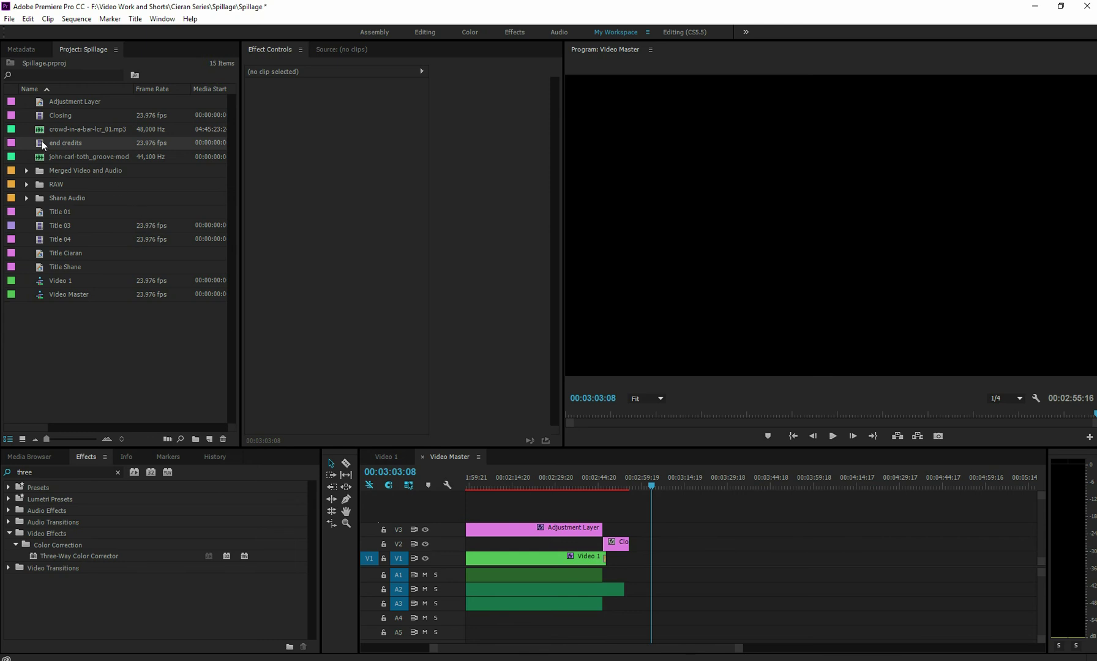
pyautogui.moveTo(41, 142); pyautogui.dragTo(703, 539)
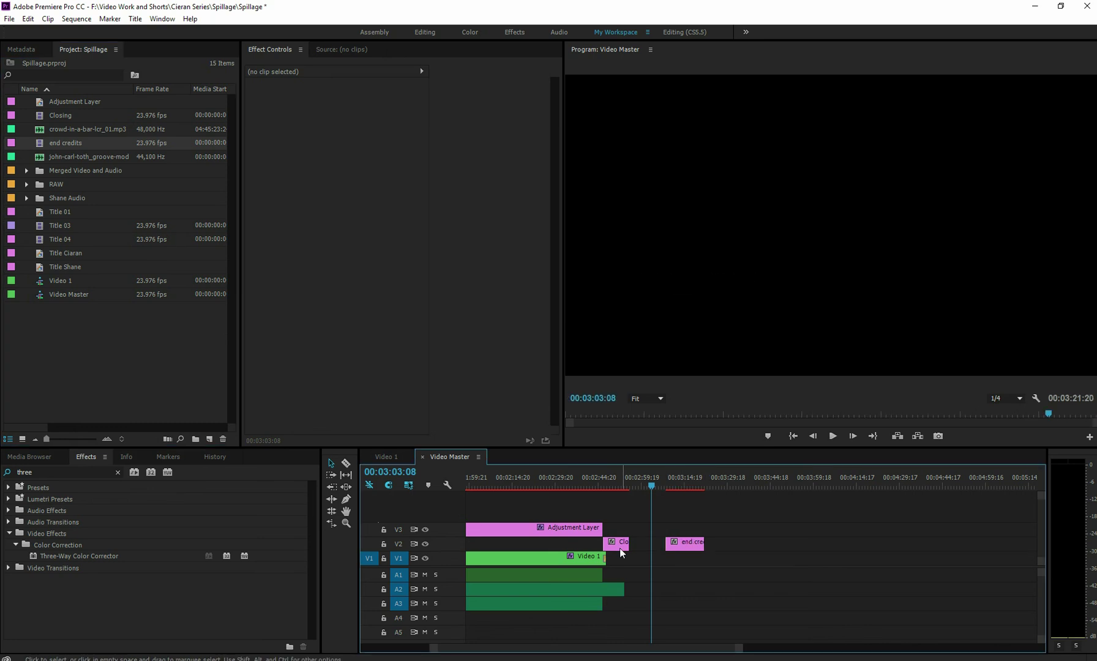
pyautogui.moveTo(616, 545)
pyautogui.mouseDown()
pyautogui.moveTo(753, 548)
pyautogui.moveTo(625, 546)
pyautogui.mouseUp()
pyautogui.moveTo(651, 484); pyautogui.dragTo(598, 486)
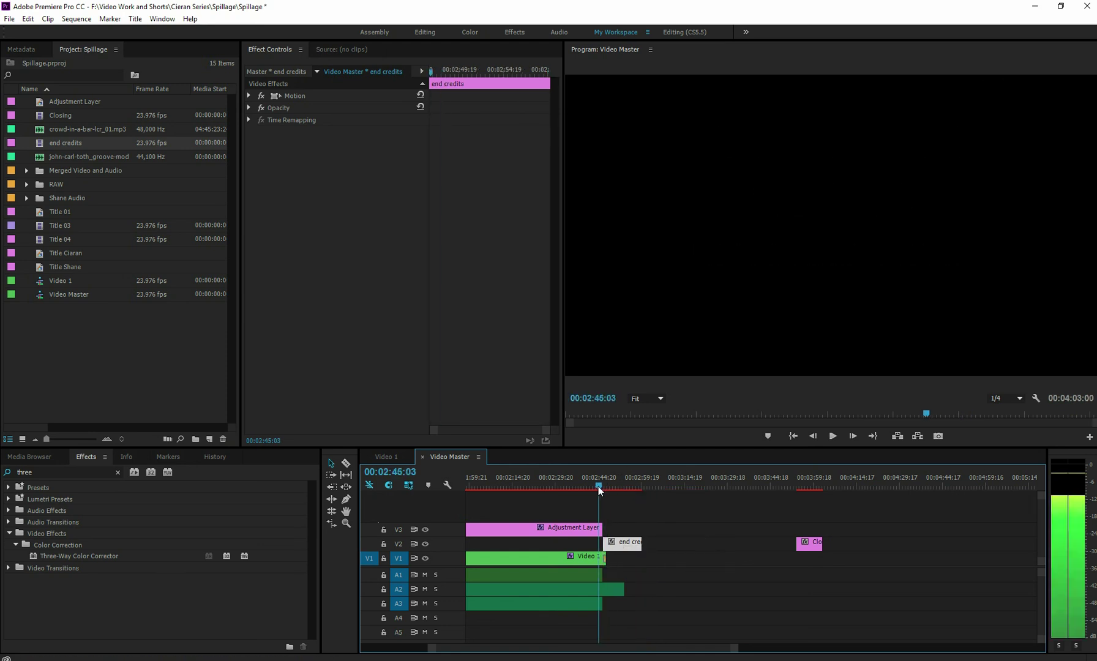
# Step: Mute audio tracks A1, A2 and A3 and play the sequence through the end credits
pyautogui.click(425, 575)
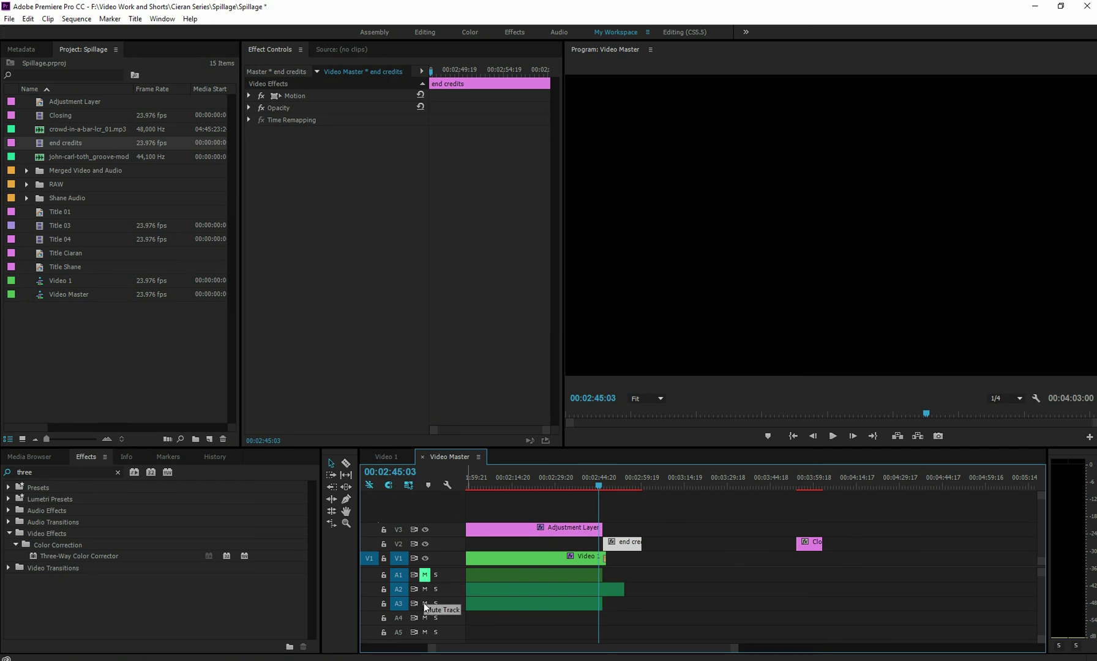
pyautogui.moveTo(425, 605); pyautogui.dragTo(423, 598)
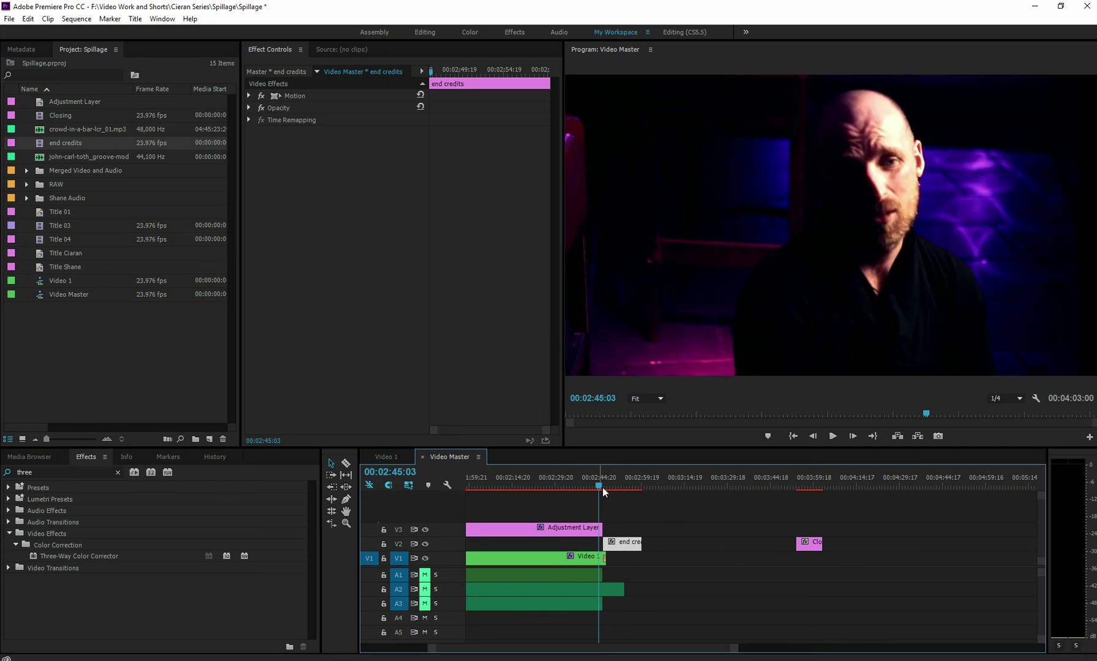
pyautogui.click(828, 439)
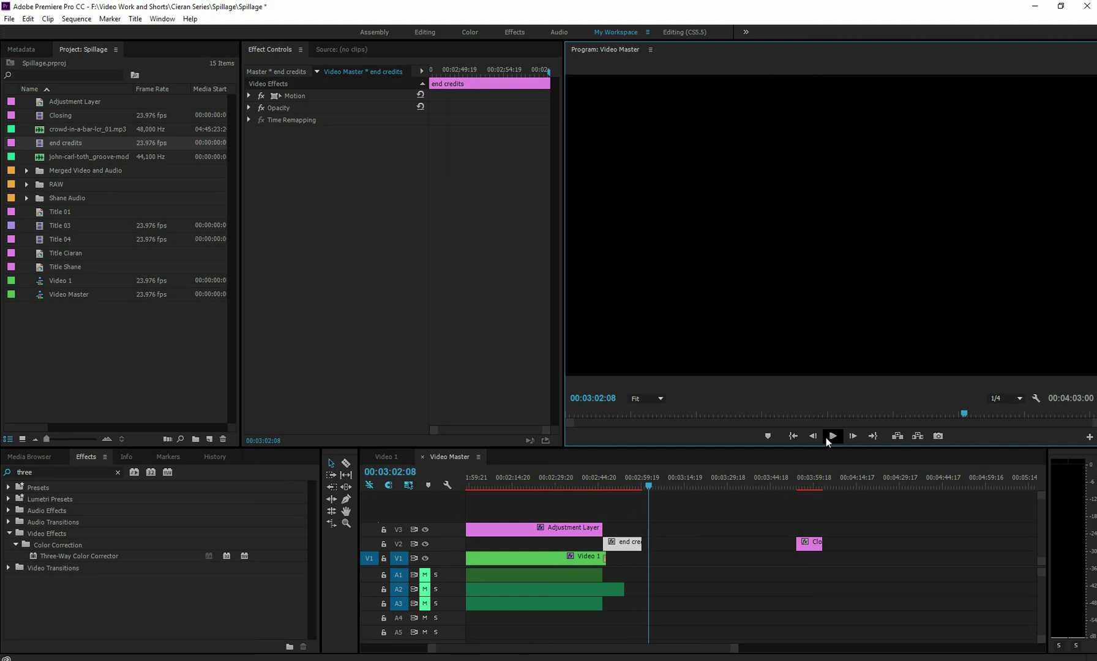
# Step: Move the end credits clip about 3 seconds earlier on V2 to overlap the main video's end, and play the transition
pyautogui.click(613, 543)
pyautogui.moveTo(612, 544); pyautogui.dragTo(606, 547)
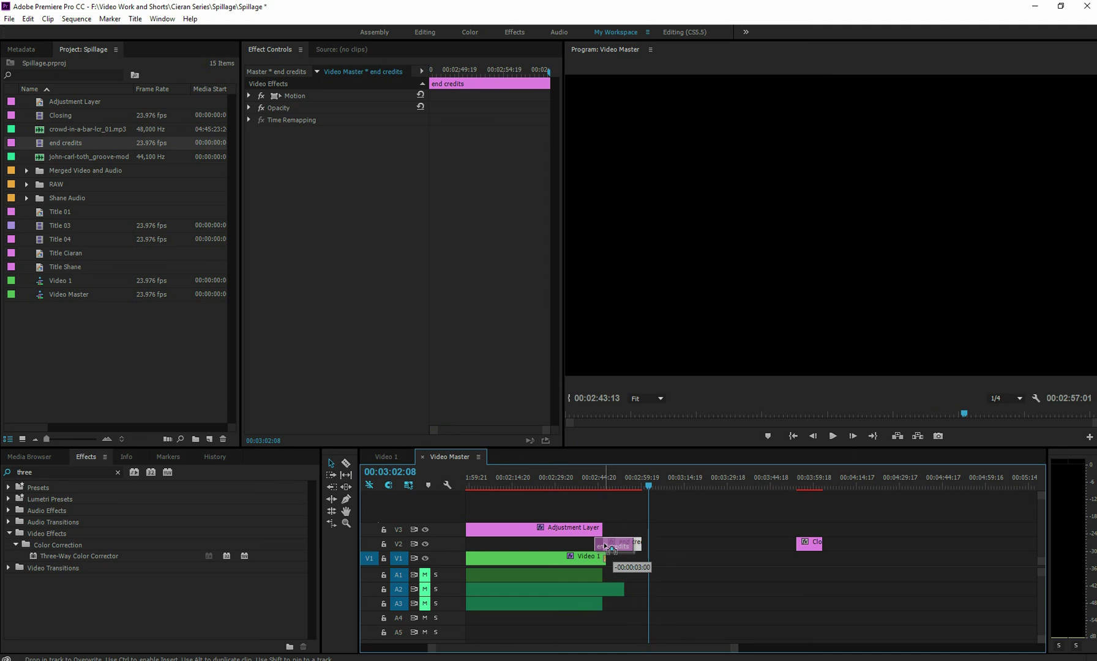
pyautogui.moveTo(605, 545); pyautogui.dragTo(605, 544)
pyautogui.moveTo(646, 480); pyautogui.dragTo(591, 484)
pyautogui.click(832, 436)
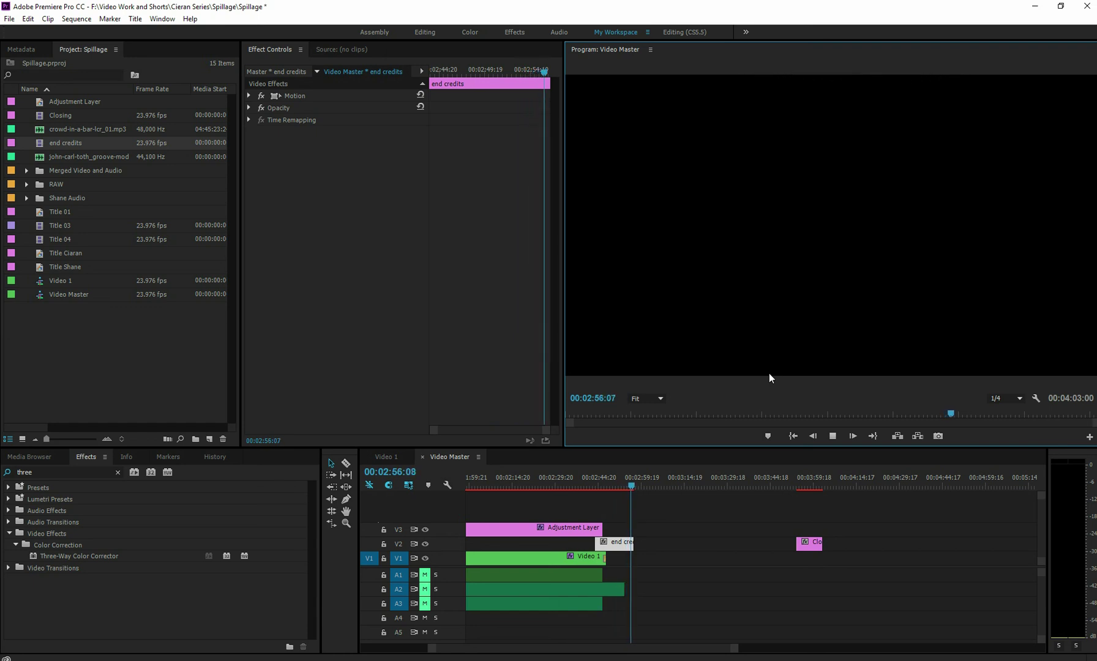
pyautogui.click(827, 435)
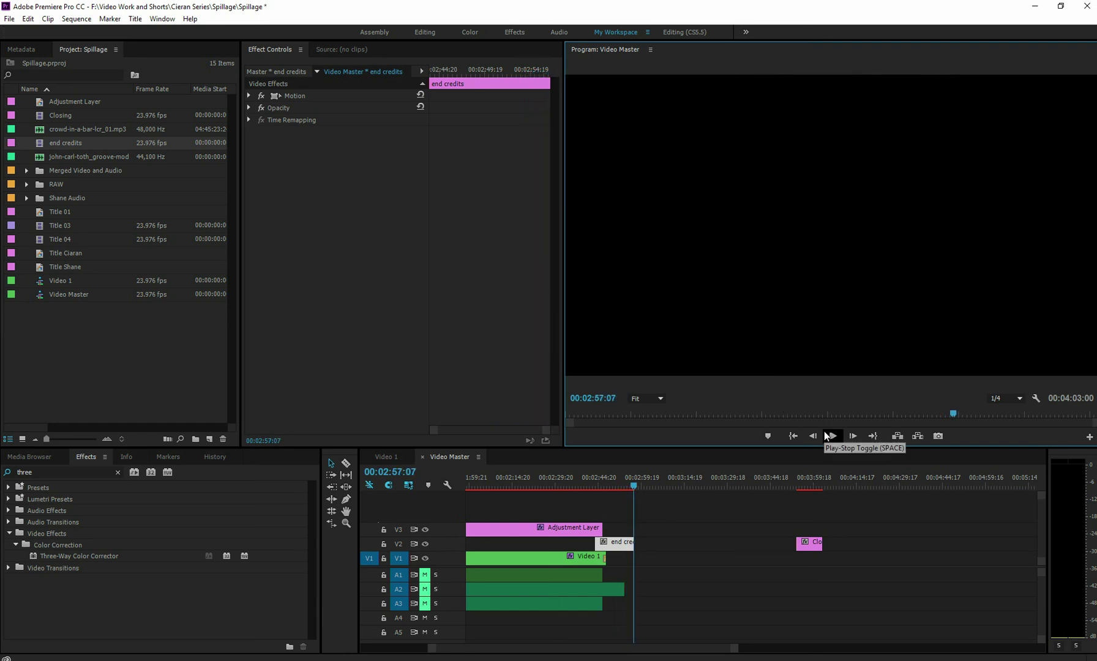
# Step: Delete the end credits clip from V2 and clear the selection in the project's item list
pyautogui.click(610, 545)
pyautogui.press('Delete')
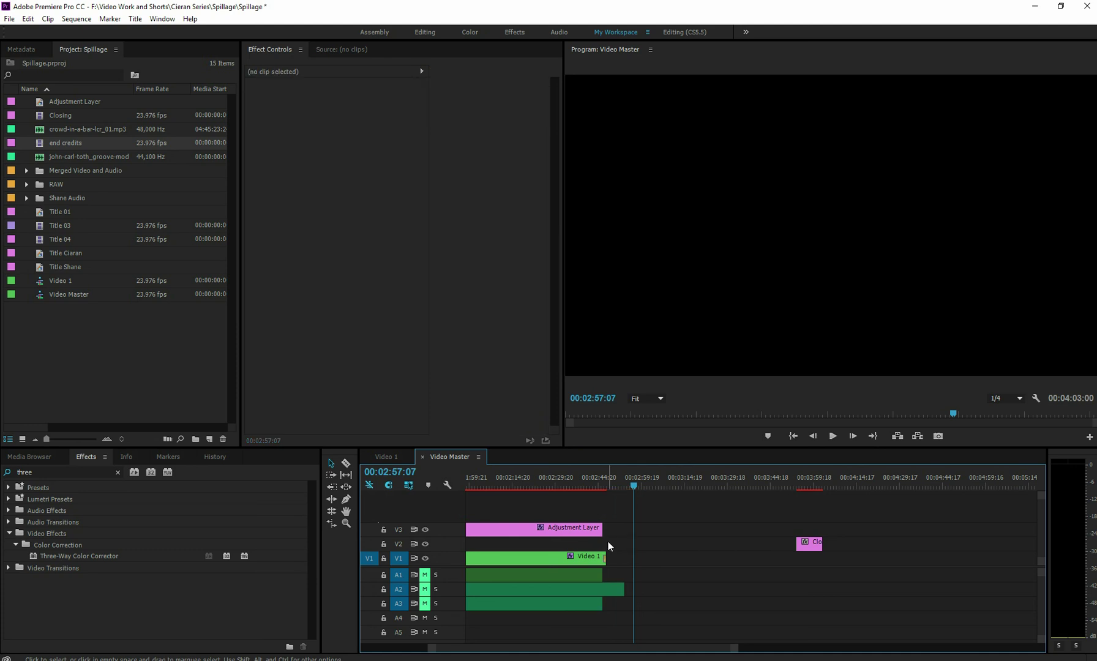
pyautogui.click(192, 407)
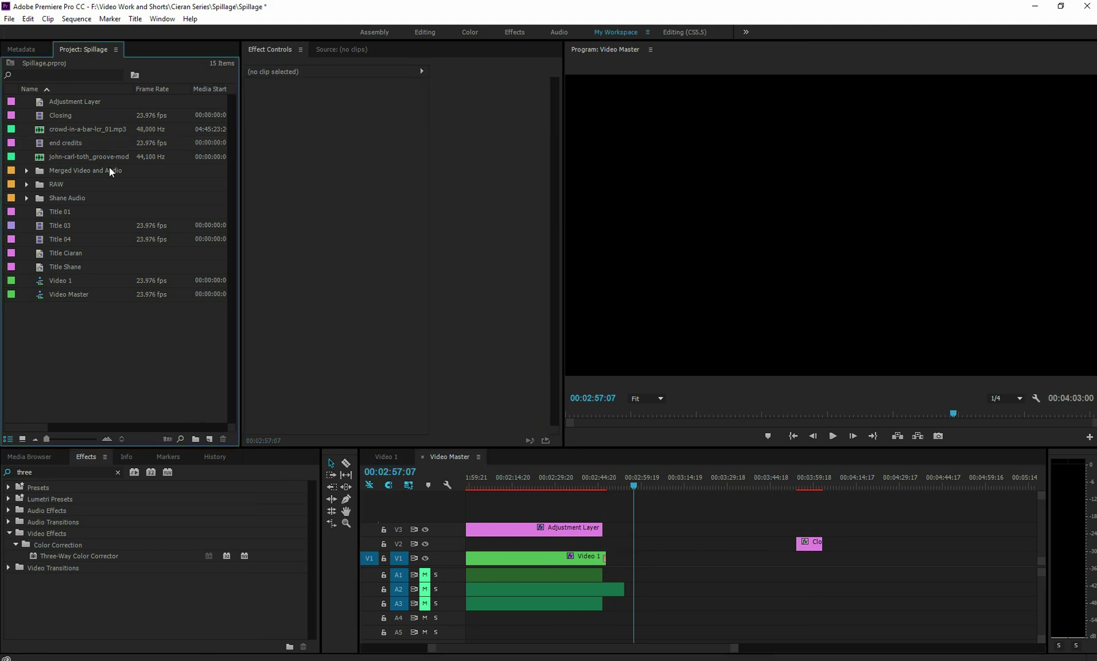